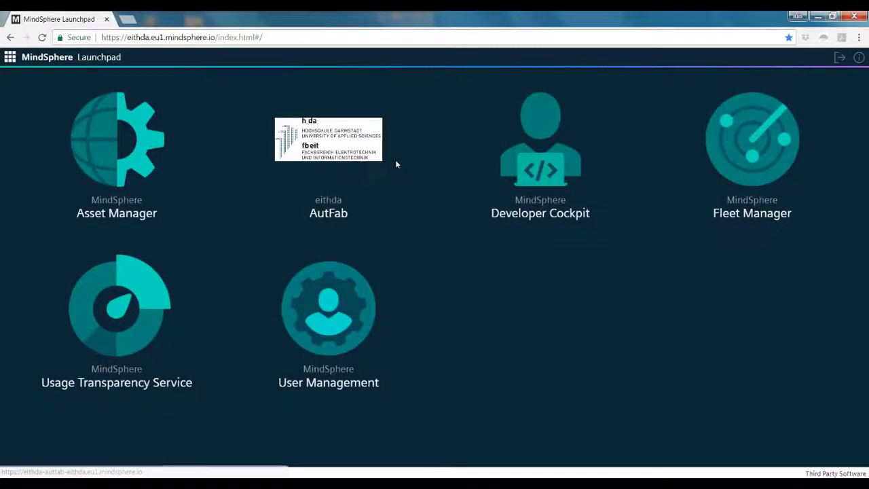
Open the AutFab app and show per-line average, min and max statistics for the Current chart
{"action": "left_click", "coordinate": [333, 153]}
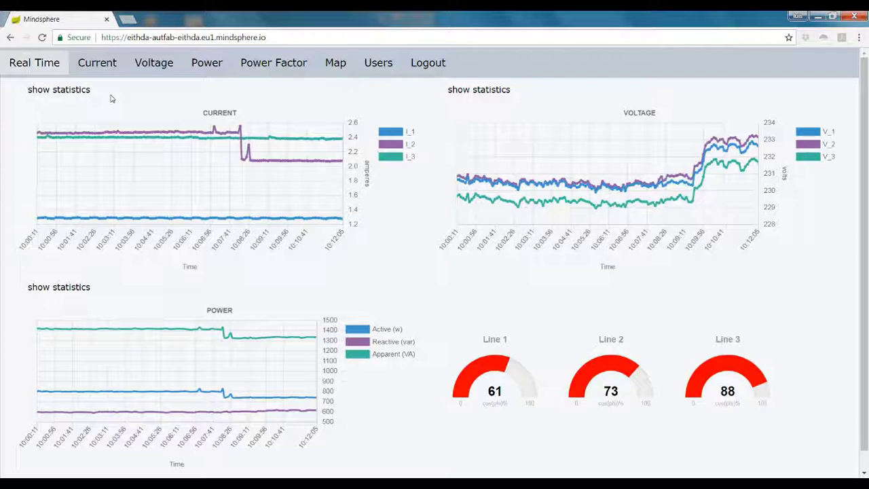
{"action": "left_click", "coordinate": [72, 95]}
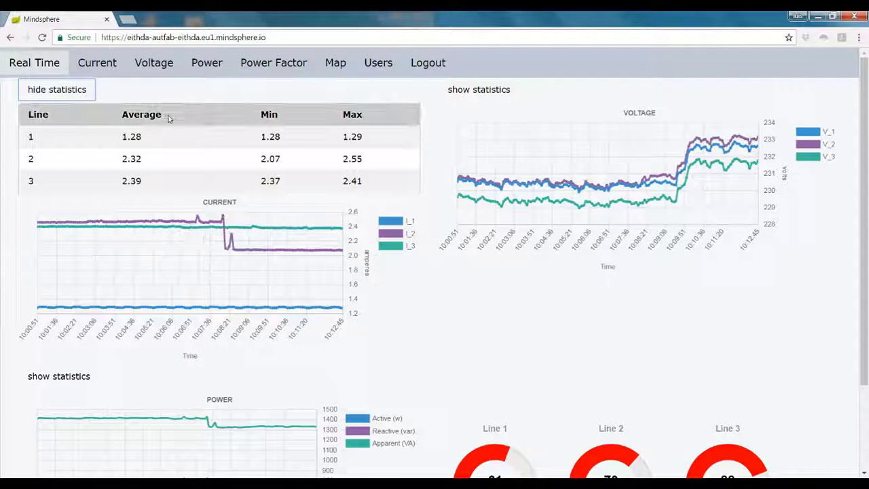
Hide the current statistics table and toggle the I_2 and I_3 chart lines off and back on
{"action": "left_click", "coordinate": [71, 96]}
{"action": "left_click", "coordinate": [68, 95]}
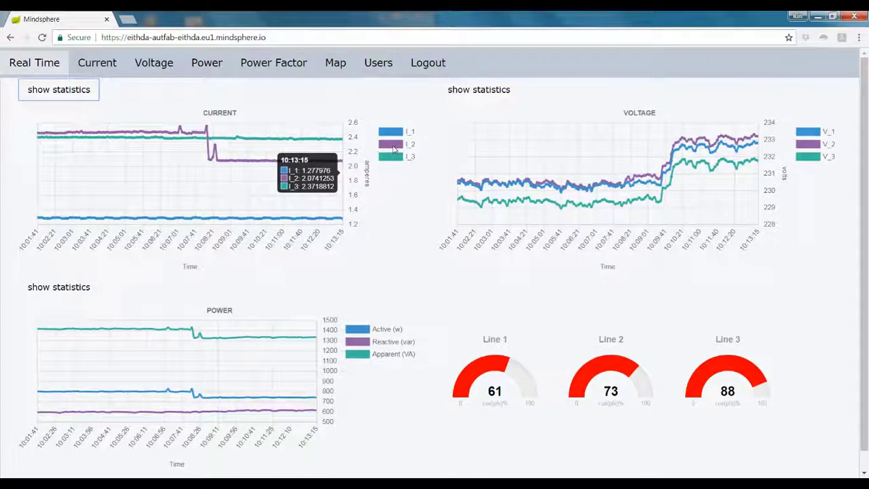
{"action": "left_click", "coordinate": [393, 145]}
{"action": "left_click", "coordinate": [397, 157]}
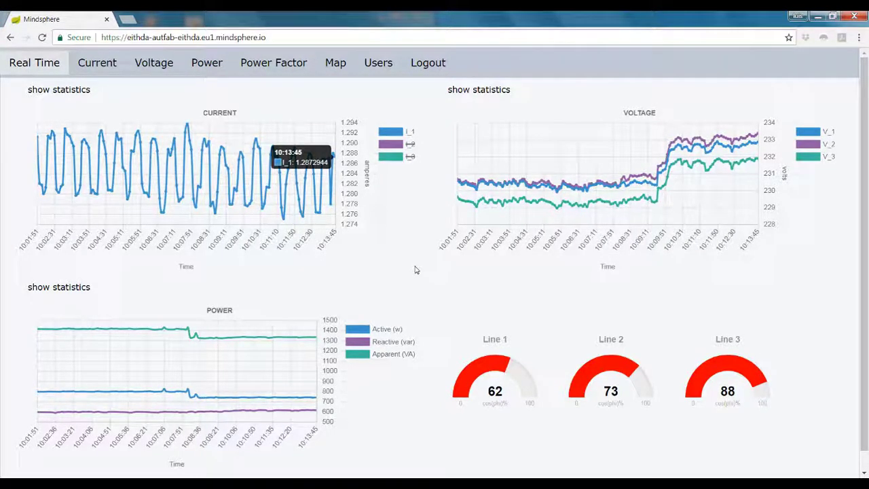
{"action": "left_click", "coordinate": [394, 146]}
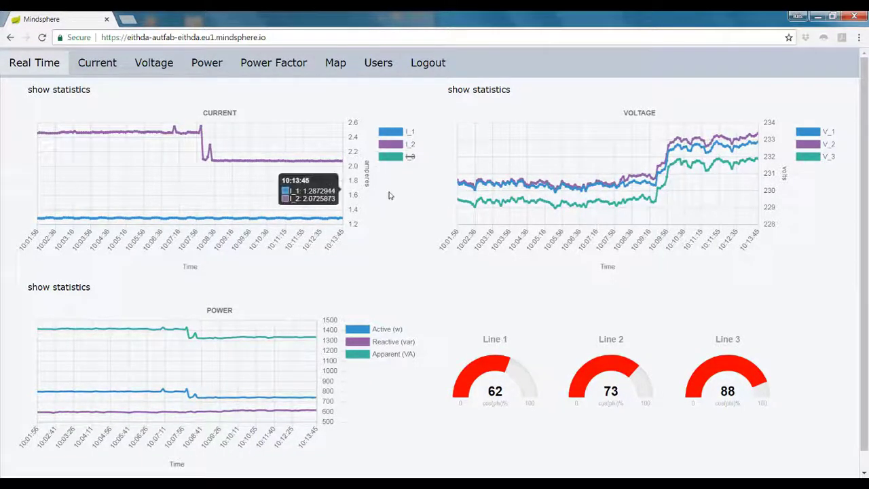
{"action": "left_click", "coordinate": [397, 161]}
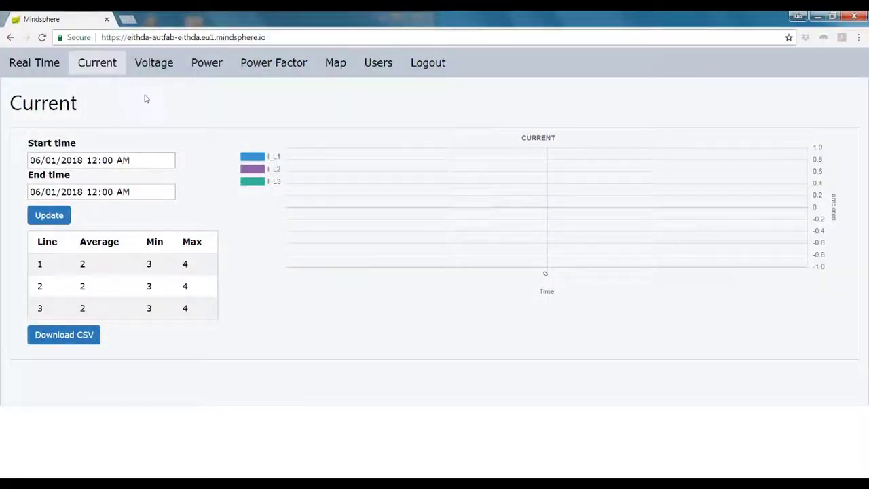
Load current data from 06/25/2018 12:00 AM to 06/29/2018 10:00 AM
{"action": "left_click", "coordinate": [169, 161]}
{"action": "left_click", "coordinate": [139, 256]}
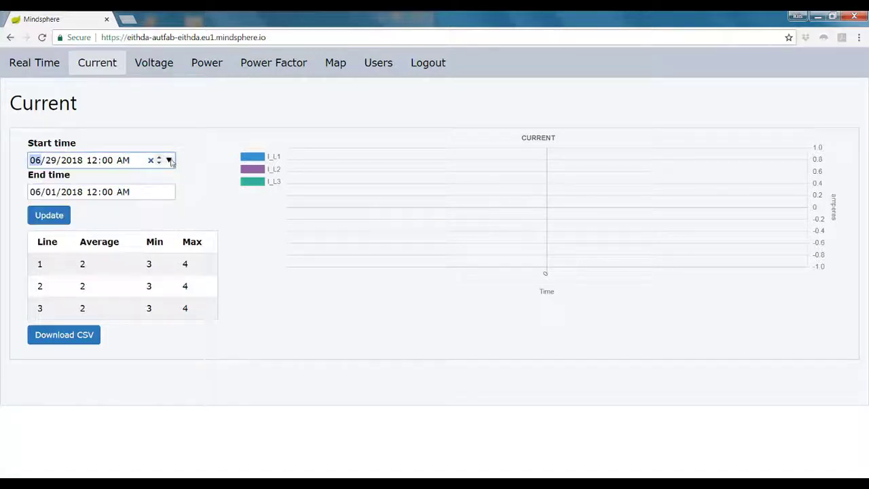
{"action": "left_click", "coordinate": [169, 161]}
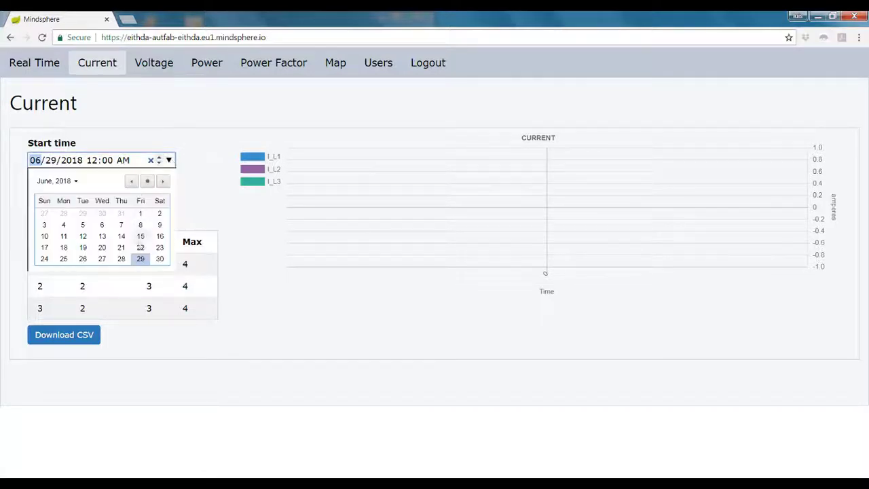
{"action": "left_click", "coordinate": [63, 259]}
{"action": "left_click", "coordinate": [169, 192]}
{"action": "left_click", "coordinate": [140, 291]}
{"action": "left_click", "coordinate": [92, 192]}
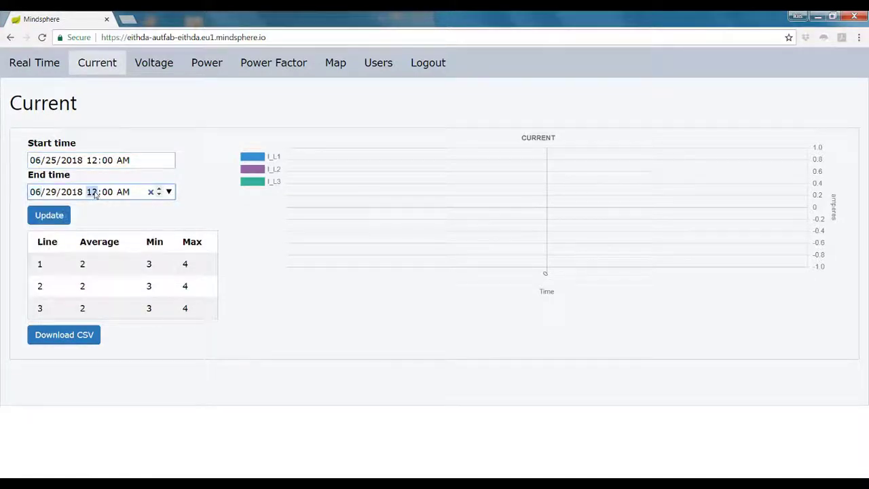
{"action": "type", "text": "10"}
{"action": "left_click", "coordinate": [59, 217]}
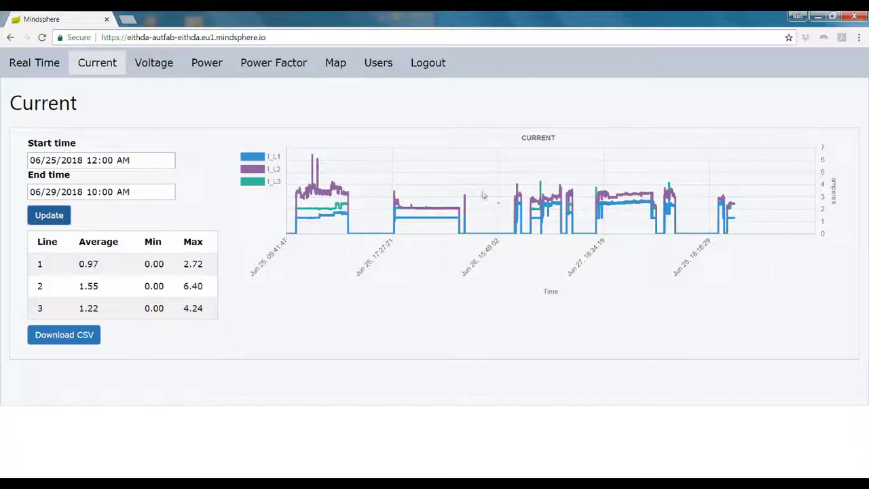
Zoom the Current chart's time axis into a shorter time span
{"action": "left_click_drag", "start_coordinate": [499, 186], "coordinate": [495, 251]}
{"action": "mouse_move", "coordinate": [487, 194]}
{"action": "left_mouse_down"}
{"action": "mouse_move", "coordinate": [561, 235]}
{"action": "mouse_move", "coordinate": [482, 194]}
{"action": "left_mouse_up"}
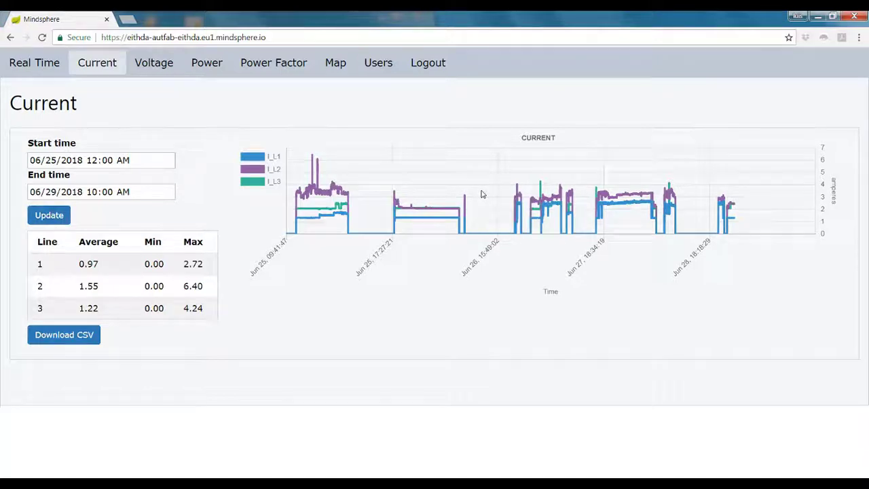
{"action": "scroll", "coordinate": [481, 195], "scroll_direction": "up", "scroll_amount": 1}
{"action": "scroll", "coordinate": [481, 195], "scroll_direction": "up", "scroll_amount": 2}
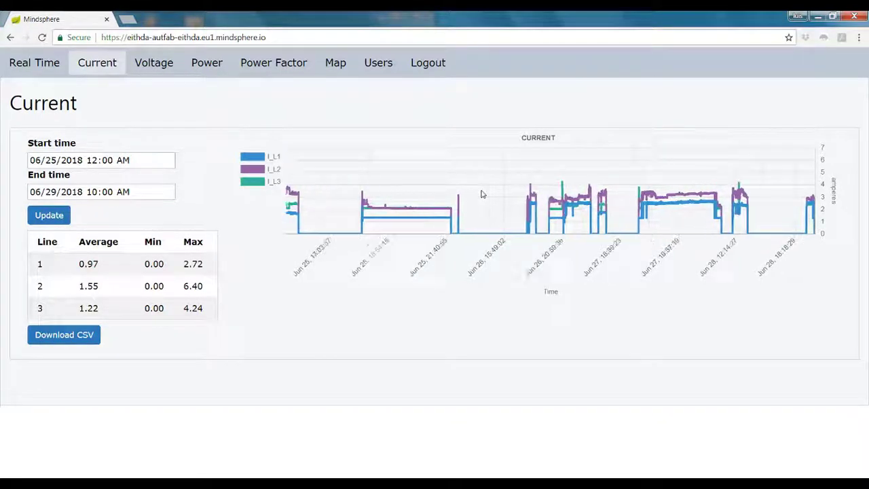
{"action": "scroll", "coordinate": [543, 200], "scroll_direction": "up", "scroll_amount": 2}
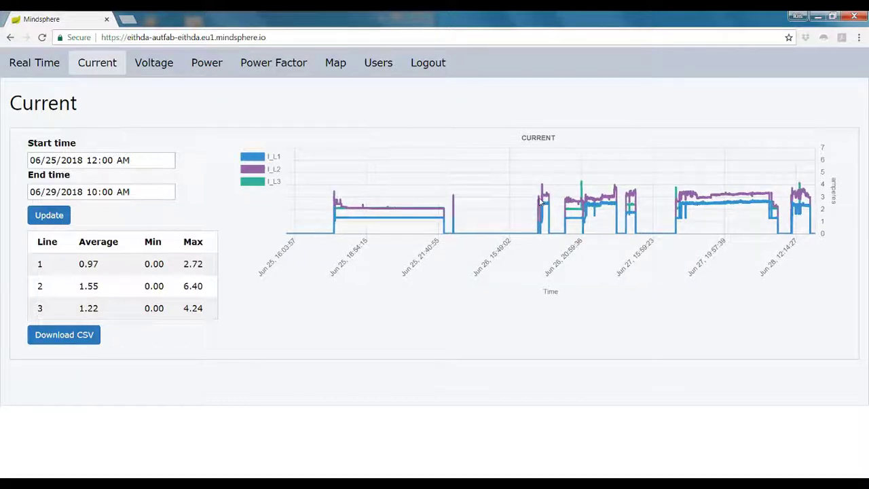
{"action": "scroll", "coordinate": [561, 199], "scroll_direction": "up", "scroll_amount": 1}
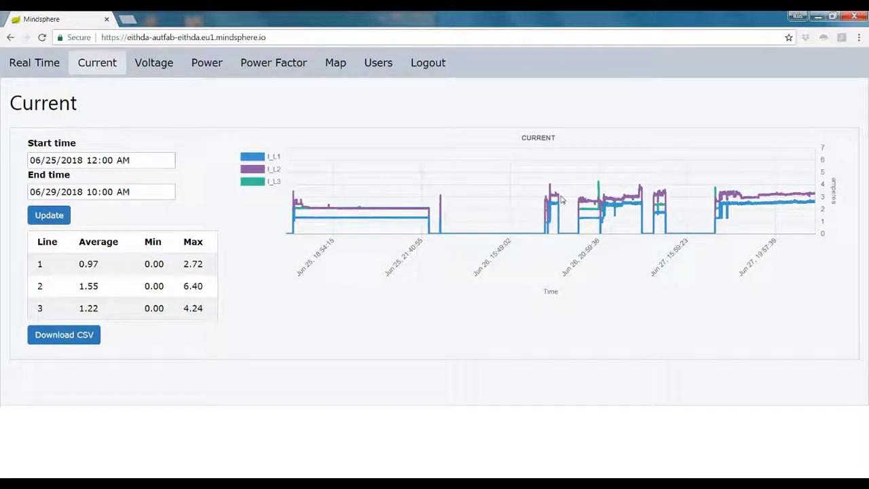
{"action": "scroll", "coordinate": [562, 198], "scroll_direction": "up", "scroll_amount": 3}
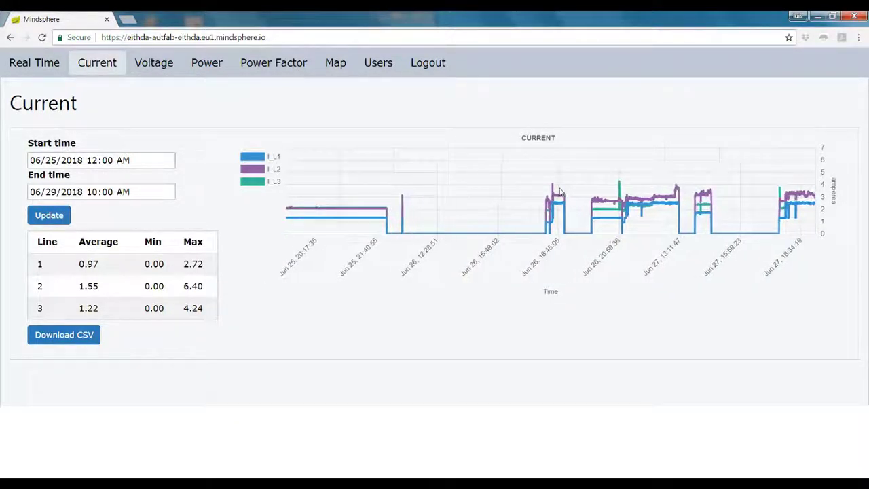
{"action": "scroll", "coordinate": [555, 190], "scroll_direction": "up", "scroll_amount": 2}
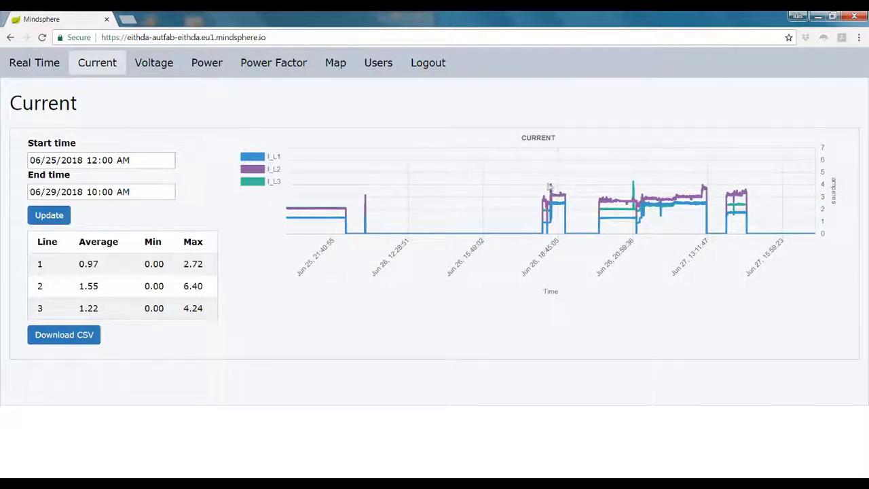
{"action": "scroll", "coordinate": [547, 186], "scroll_direction": "up", "scroll_amount": 1}
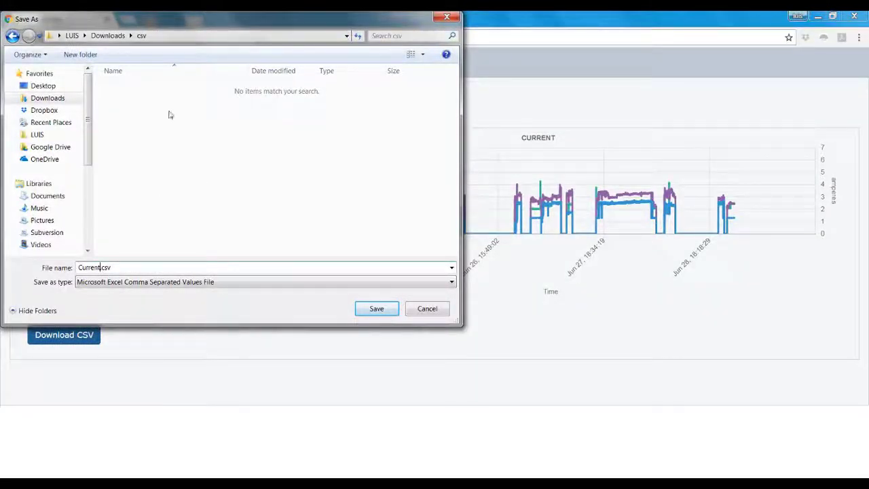
Save the export as Current.csv and open it from the download bar
{"action": "left_click", "coordinate": [380, 311]}
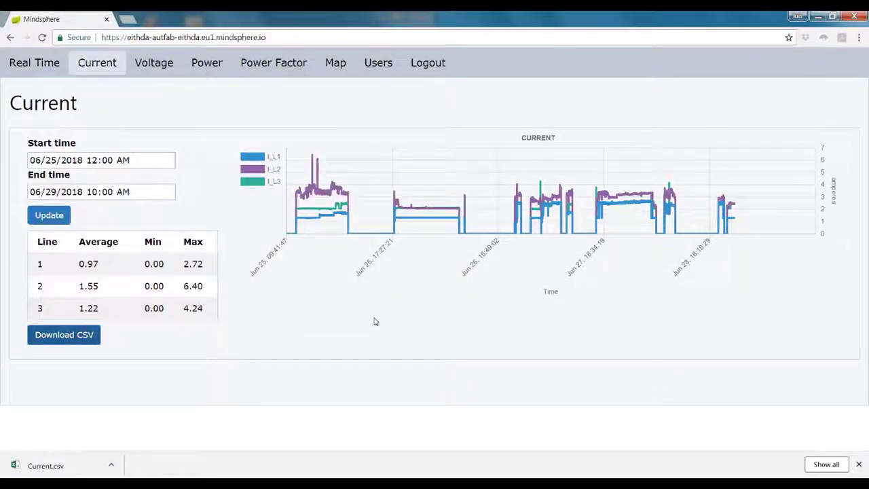
{"action": "left_click", "coordinate": [95, 470]}
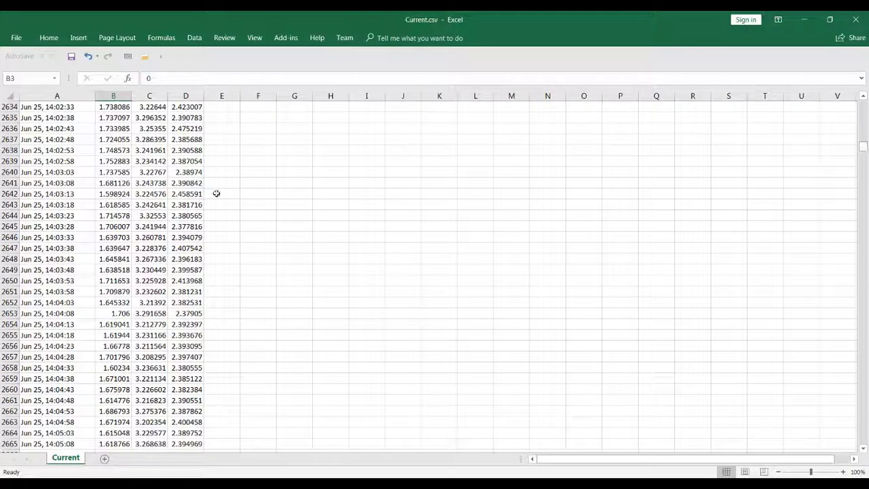
Scroll through the timestamped current readings in the Current.csv sheet
{"action": "left_click", "coordinate": [87, 262]}
{"action": "scroll", "coordinate": [87, 265], "scroll_direction": "down", "scroll_amount": 5}
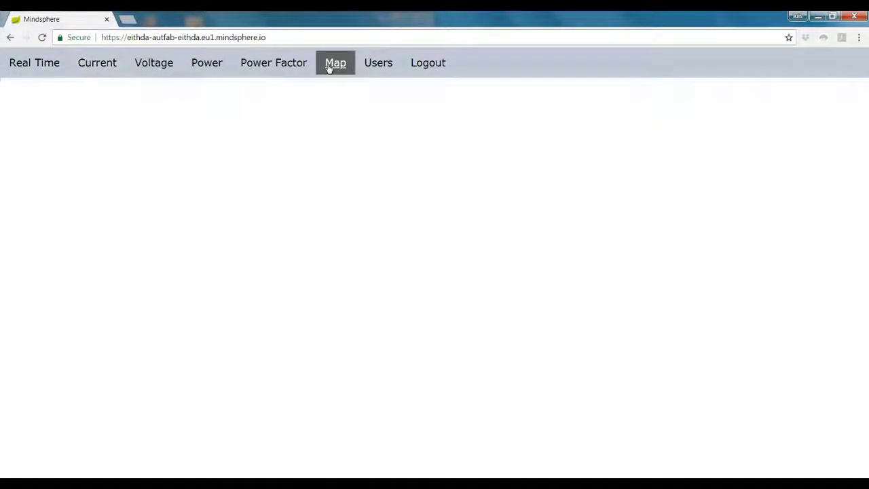
Zoom the map in closely around the plant marker in Darmstadt
{"action": "left_click", "coordinate": [434, 231]}
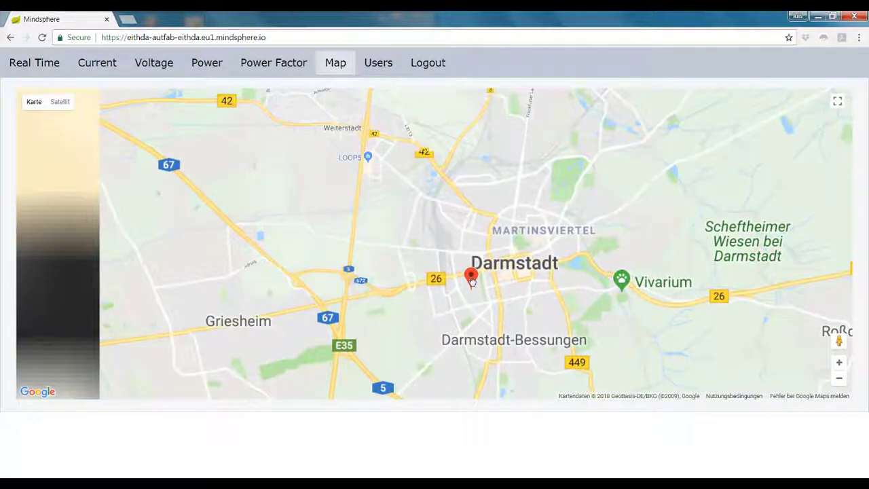
{"action": "scroll", "coordinate": [471, 279], "scroll_direction": "up", "scroll_amount": 1}
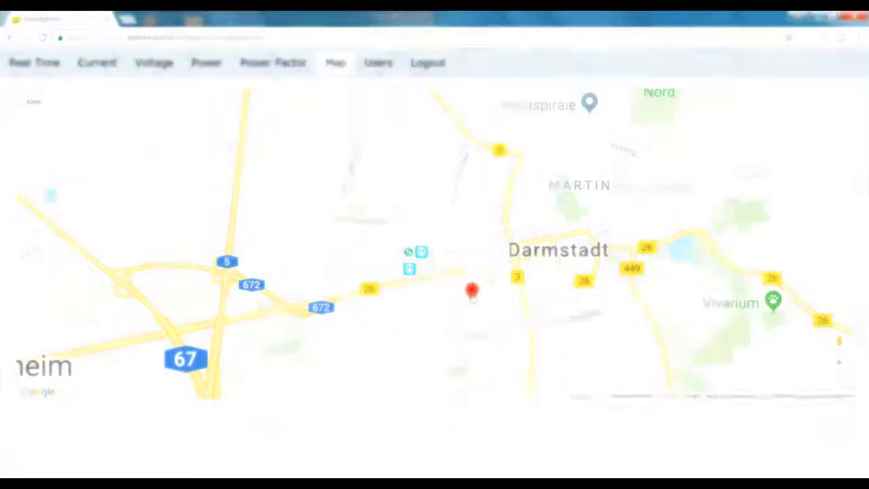